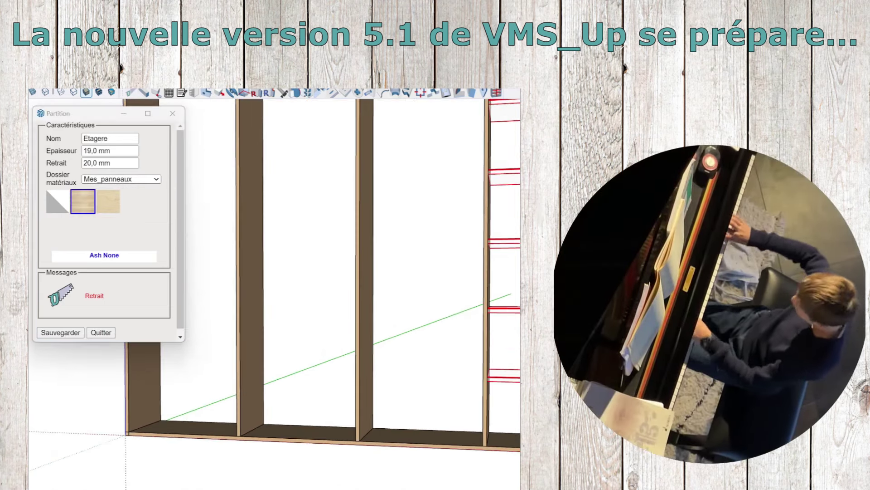
Step: Place the previewed shelves in the example bookcase's middle column
left_click(490, 330)
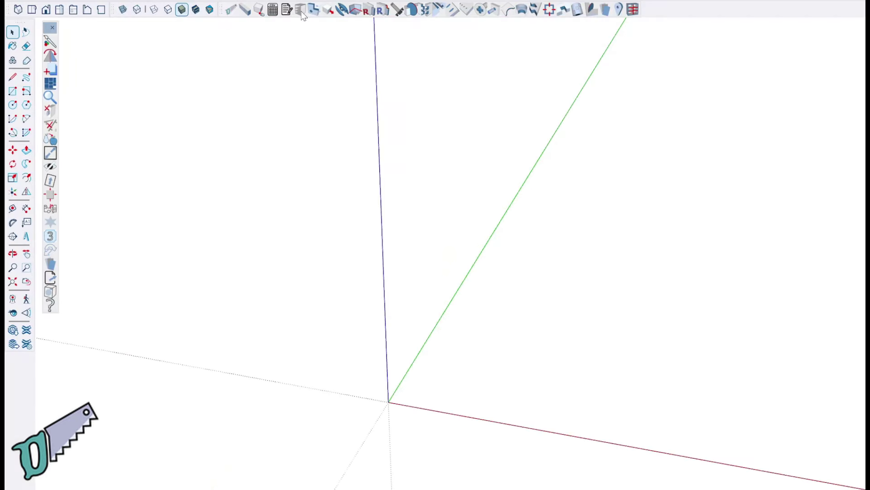
Step: Name the carcass Meuble, 2000 mm high, 2500 mm wide and 400 mm deep
left_click(302, 13)
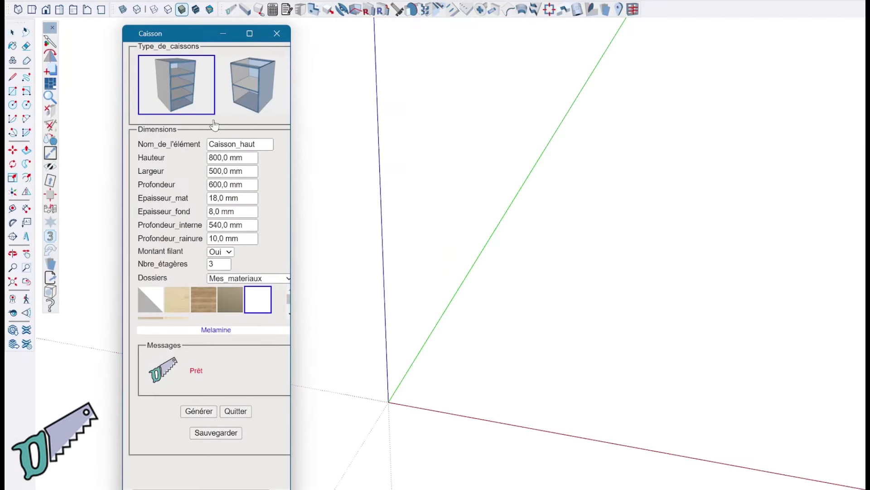
double_click(264, 145)
type("Meuble")
key("Tab")
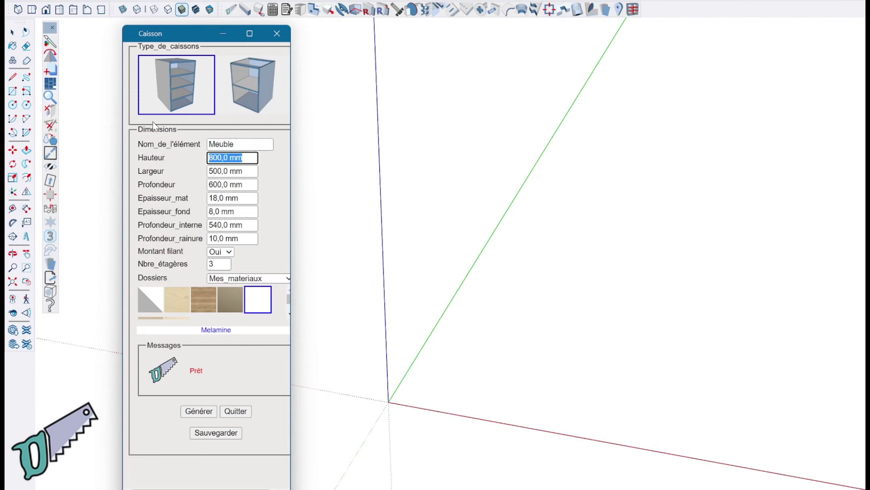
type("2000")
key("Tab")
type("25")
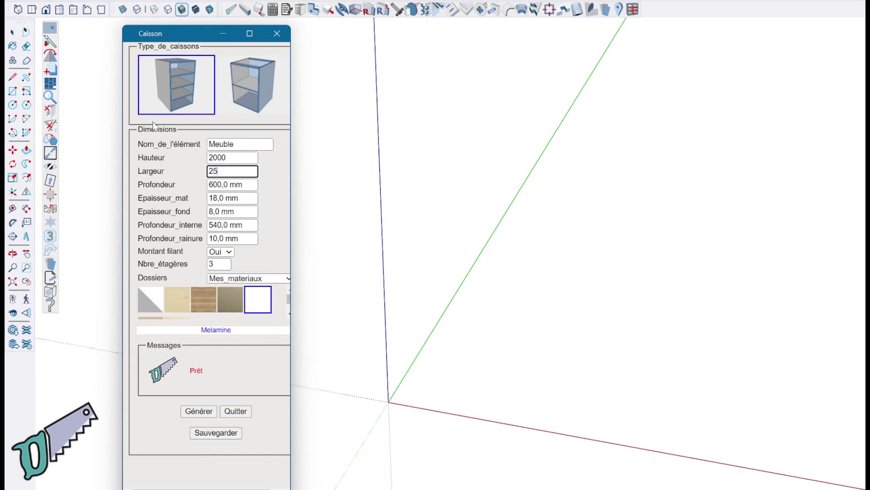
type("00")
key("Tab")
type("400")
key("Tab")
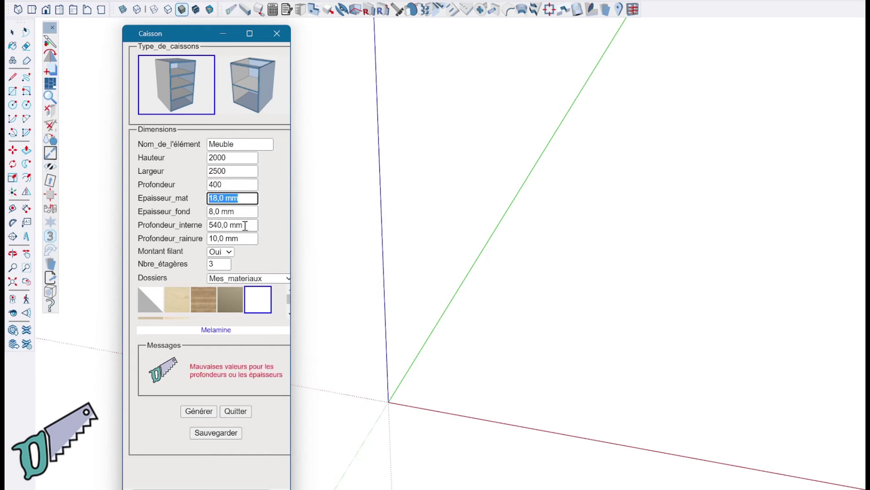
Step: Set inner depth 400, board thickness 19, and back, groove and shelves to 0
triple_click(247, 225)
type("4")
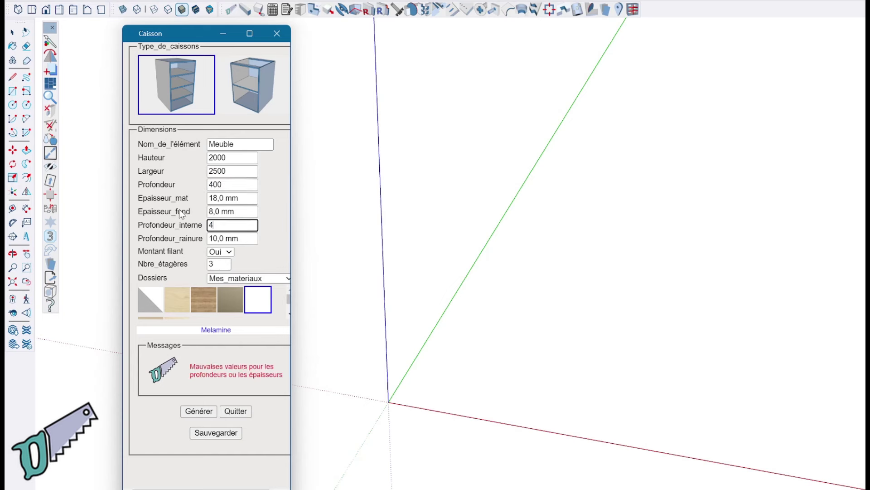
type("00")
key("Tab")
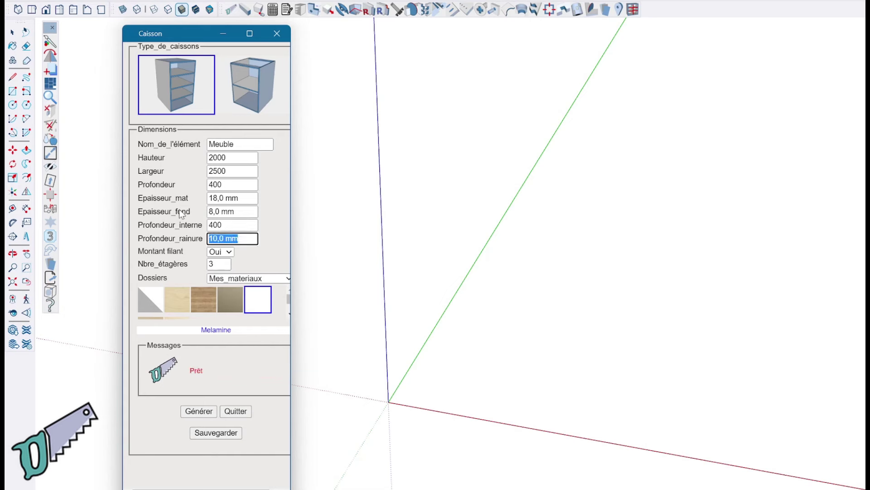
triple_click(246, 198)
type("1")
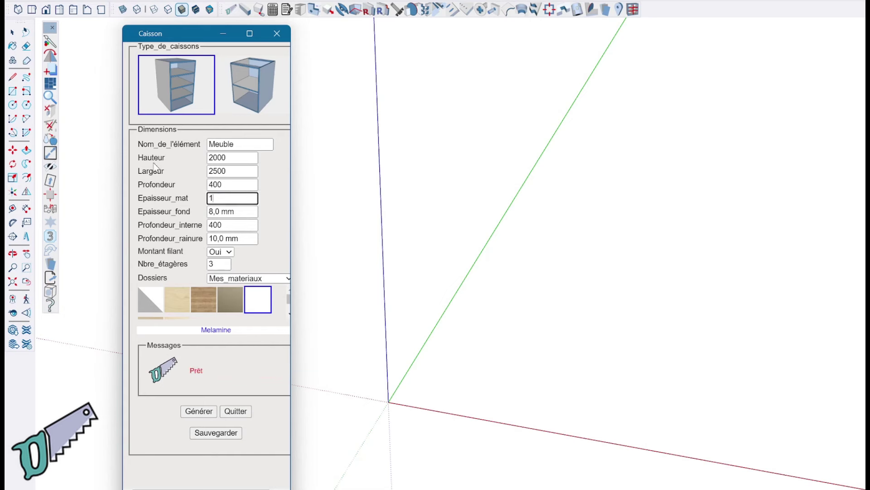
type("9")
key("Tab")
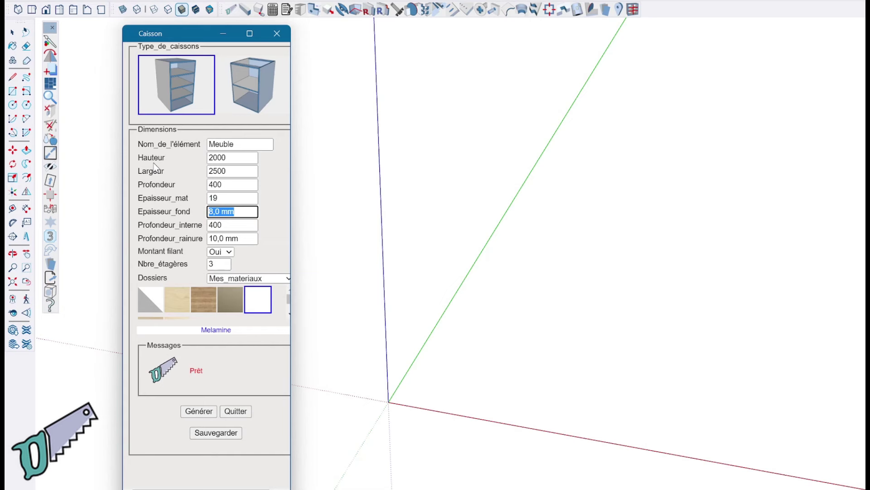
type("0")
key("Tab")
key("Tab")
type("0")
key("Tab")
key("Tab")
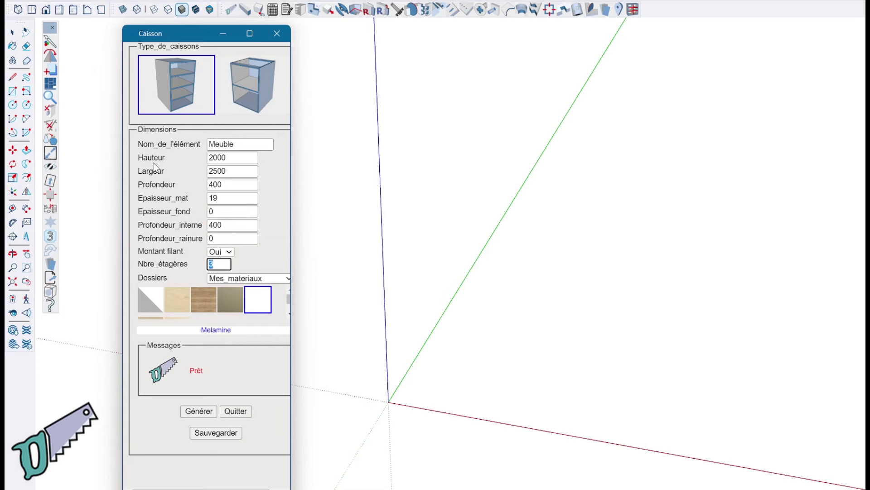
type("0")
key("Tab")
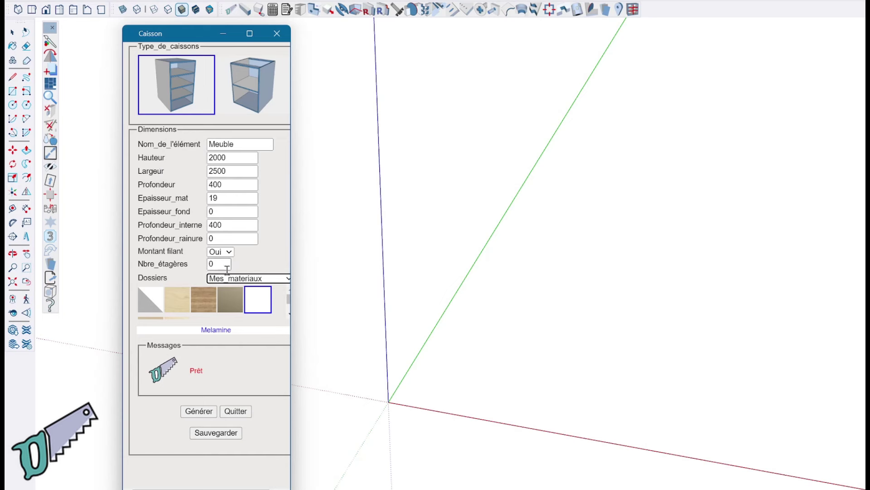
Step: Choose Egger wood, generate the carcass and place it at the origin
left_click(208, 300)
left_click(207, 307)
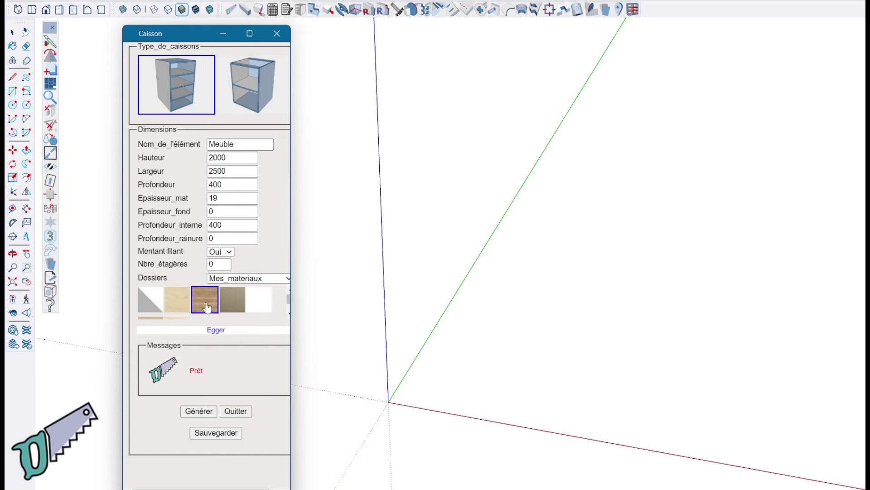
left_click(195, 411)
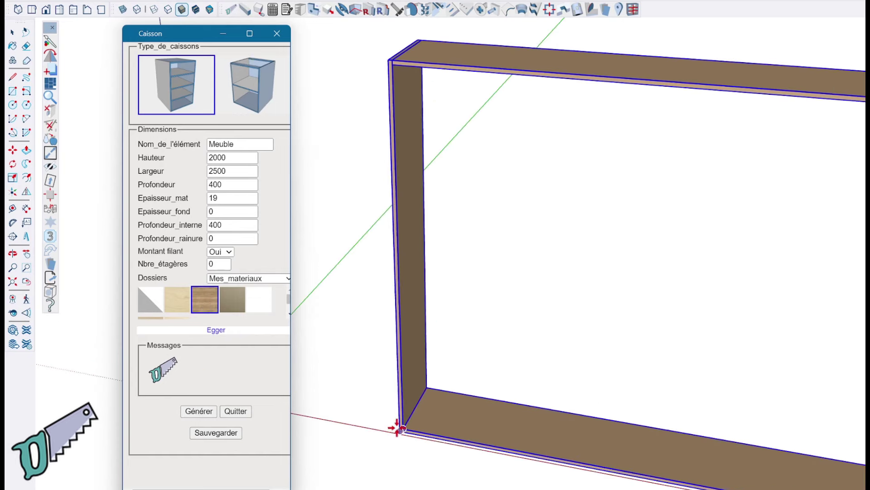
left_click(430, 380)
key("space")
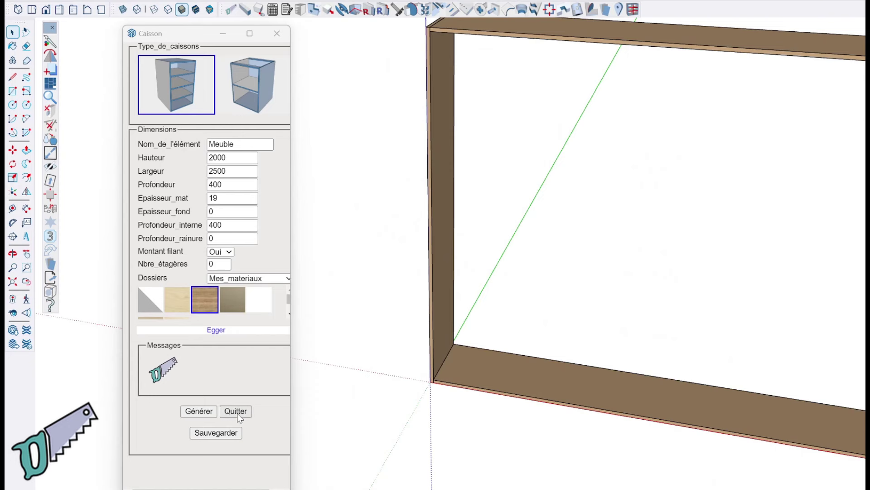
left_click(238, 411)
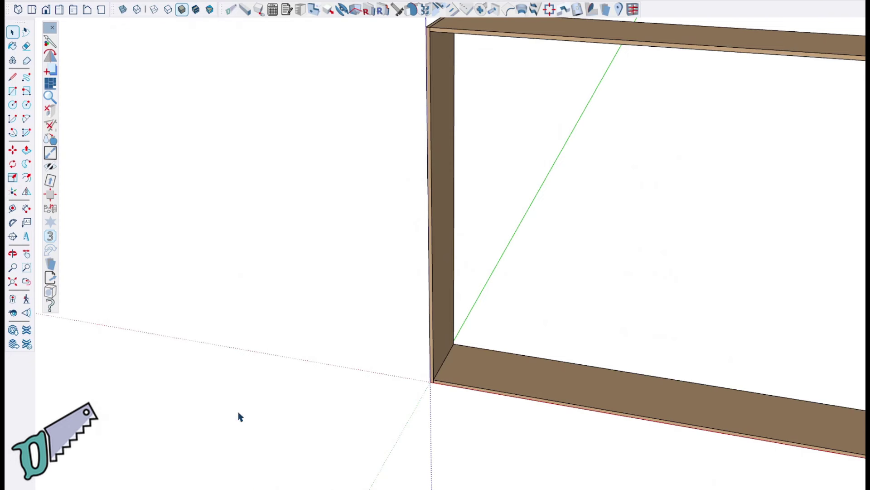
key("shift+z")
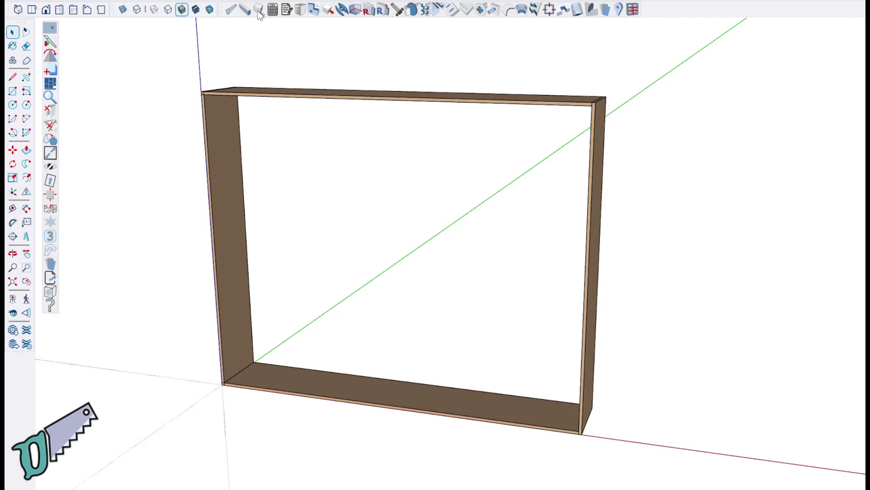
Step: Set the traced piece to Sepa_V, 19 mm thick, with Egger - Panneau texture
left_click(259, 11)
type("Sepa_V")
key("Tab")
type("19")
key("Tab")
left_click(163, 149)
Step: Trace the vertical board inside the carcass and view it from the front
mouse_move(392, 177)
middle_mouse_down()
mouse_move(468, 196)
mouse_move(624, 170)
mouse_move(544, 267)
mouse_move(366, 313)
middle_mouse_up()
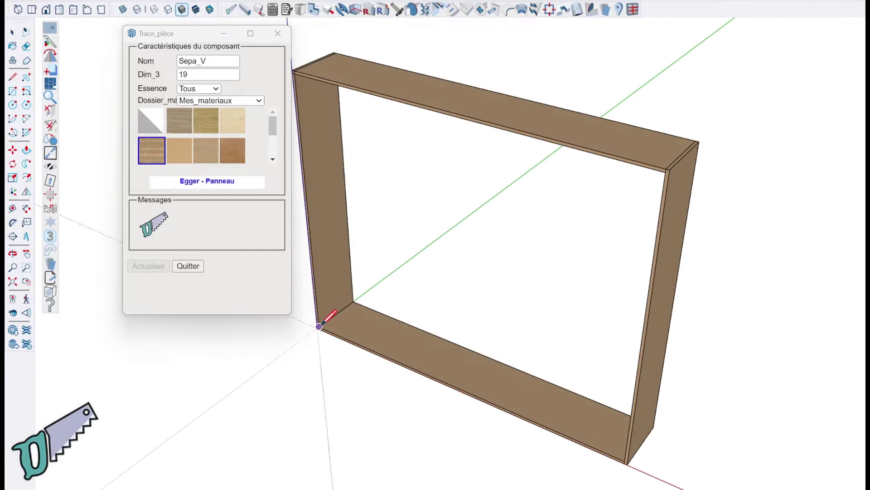
mouse_move(378, 204)
middle_mouse_down("shift")
mouse_move(472, 242)
mouse_move(490, 159)
middle_mouse_up("shift")
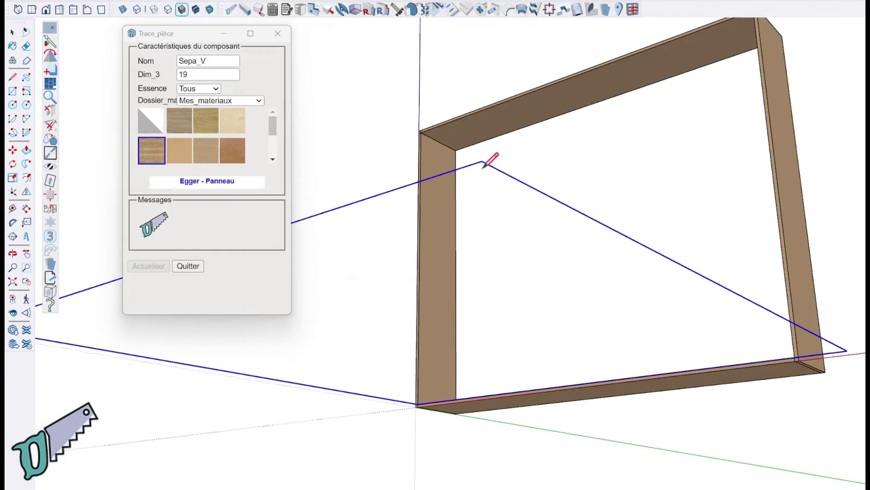
key("space")
mouse_move(453, 287)
middle_mouse_down()
mouse_move(480, 330)
mouse_move(489, 378)
mouse_move(423, 307)
mouse_move(363, 371)
middle_mouse_up()
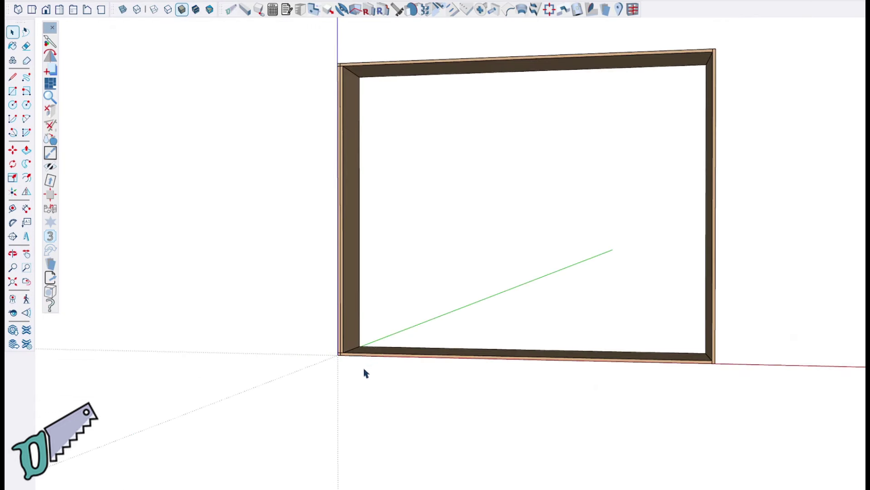
Step: Copy the Sepa_V vertical board twice to the right inside the carcass
scroll(338, 350, "up", 4)
left_click(338, 351)
key("m")
left_click(340, 352)
key("ctrl")
left_click(468, 355)
left_click(471, 351)
key("ctrl")
left_click(651, 358)
scroll(475, 374, "down", 3)
scroll(474, 374, "down", 2)
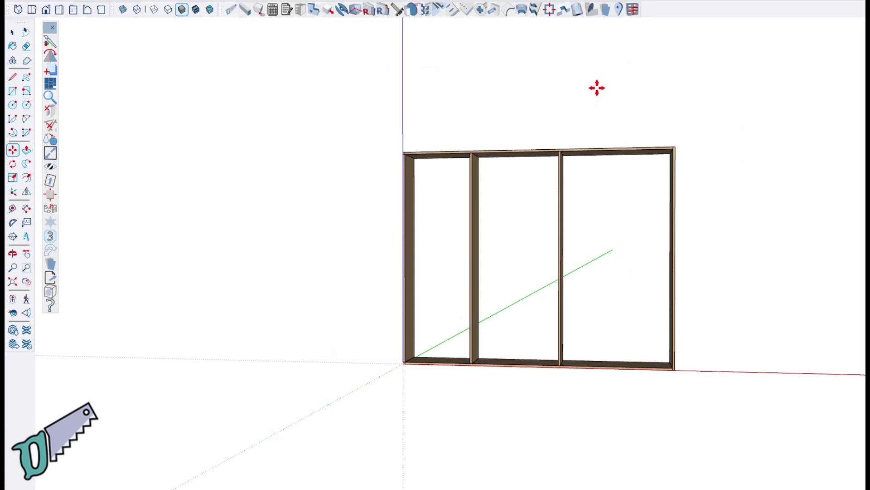
Step: Set the partitions to Sepa_V in Egger wood and pick the carcass volume to divide
left_click(632, 10)
double_click(216, 62)
type("Sep")
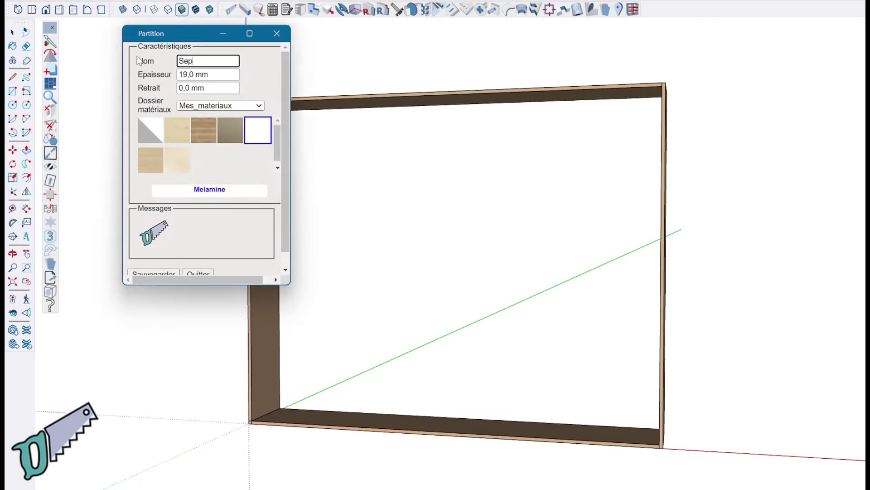
type("a_V")
key("Tab")
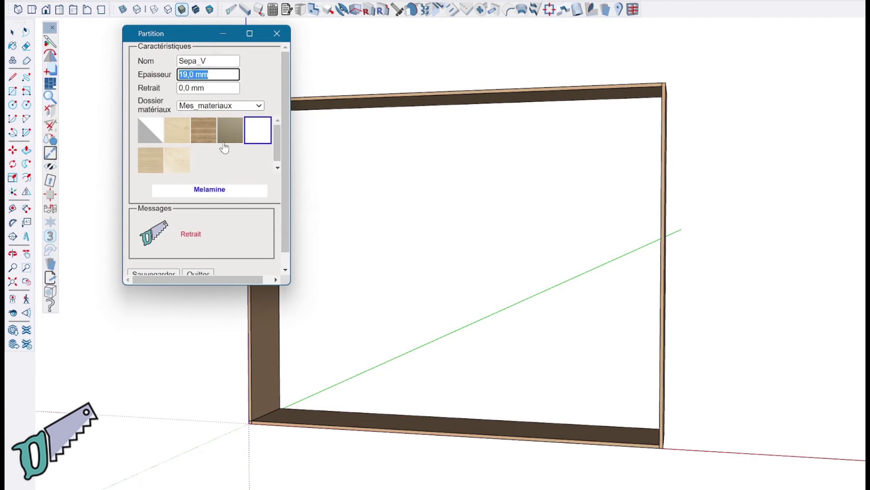
left_click(211, 134)
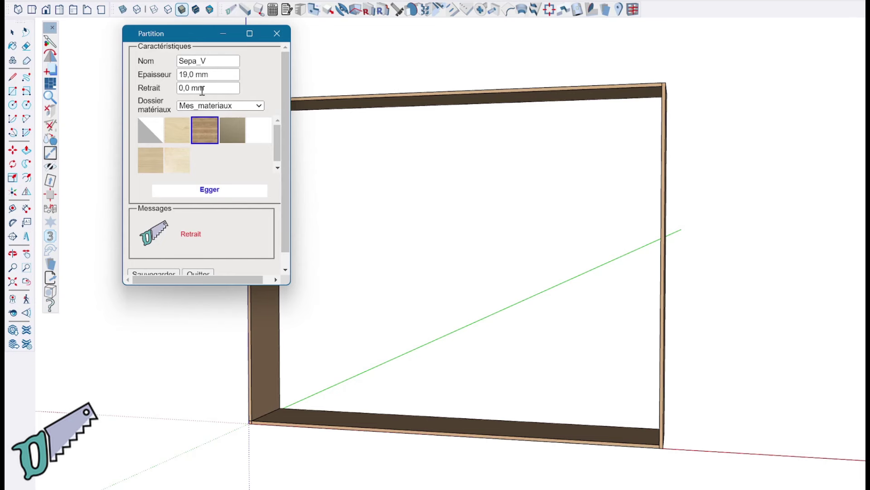
left_click(375, 413)
Step: Preview three evenly spaced partitions and place them in the carcass
scroll(349, 342, "up", 2)
scroll(394, 292, "up", 1)
scroll(457, 375, "up", 2)
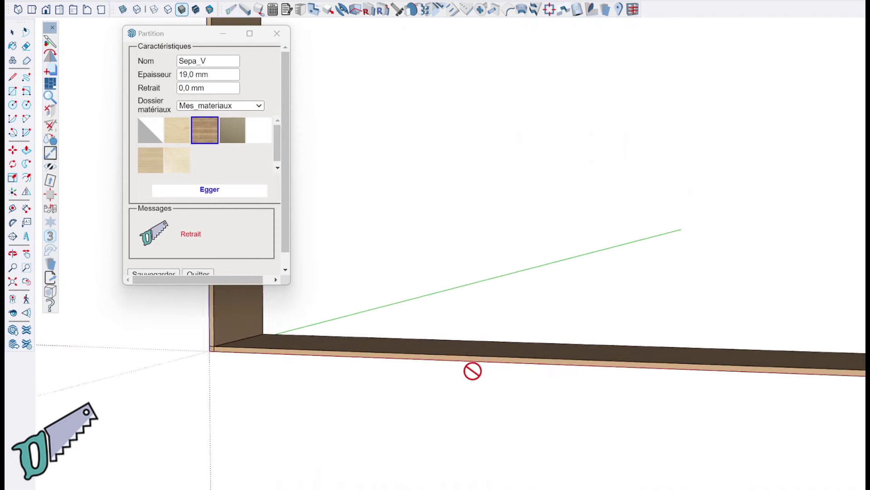
scroll(472, 369, "up", 1)
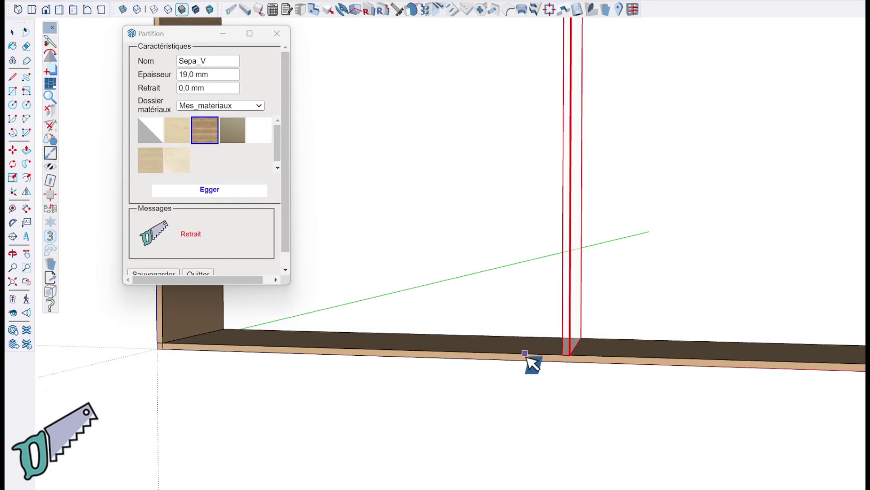
key("Right")
key("Right")
key("Right")
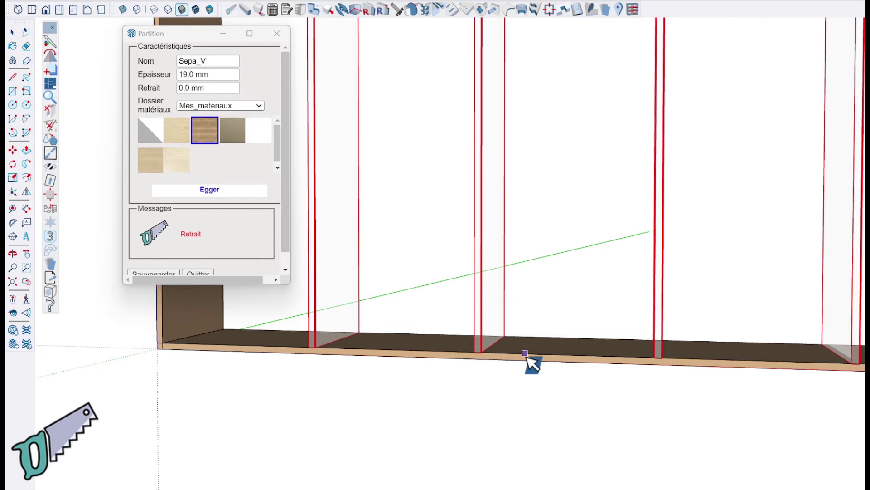
key("Left")
key("Left")
key("Left")
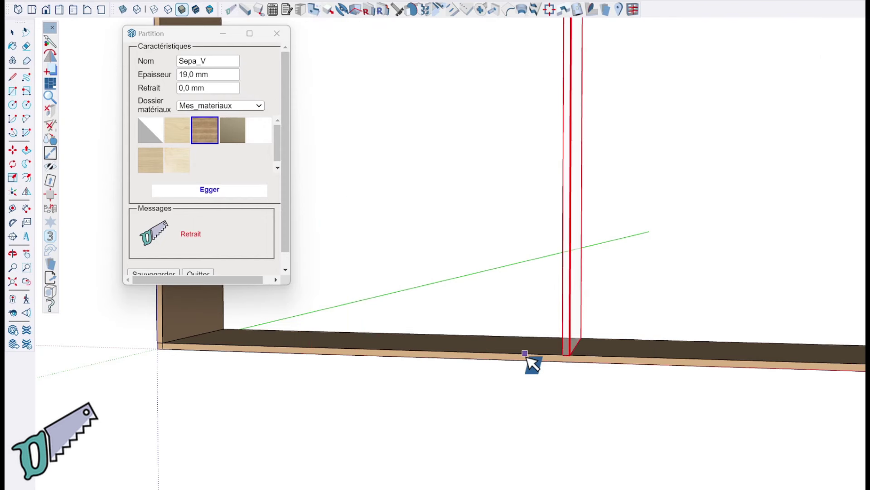
key("Right")
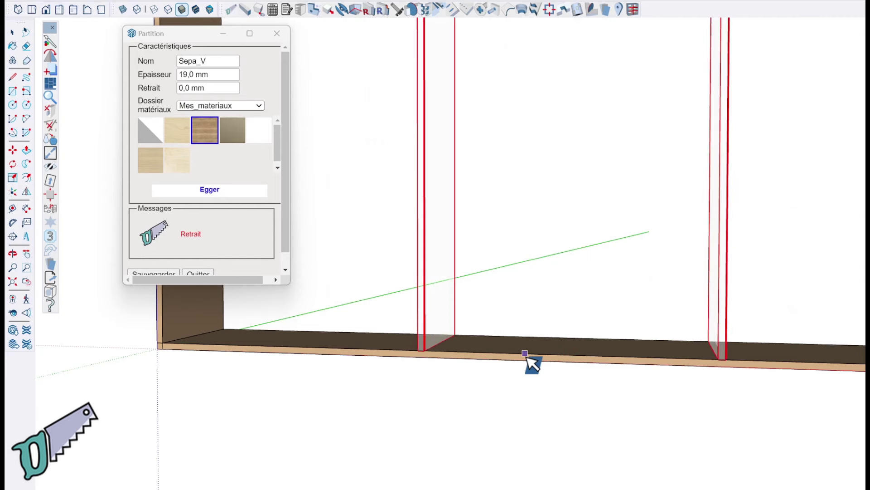
key("Right")
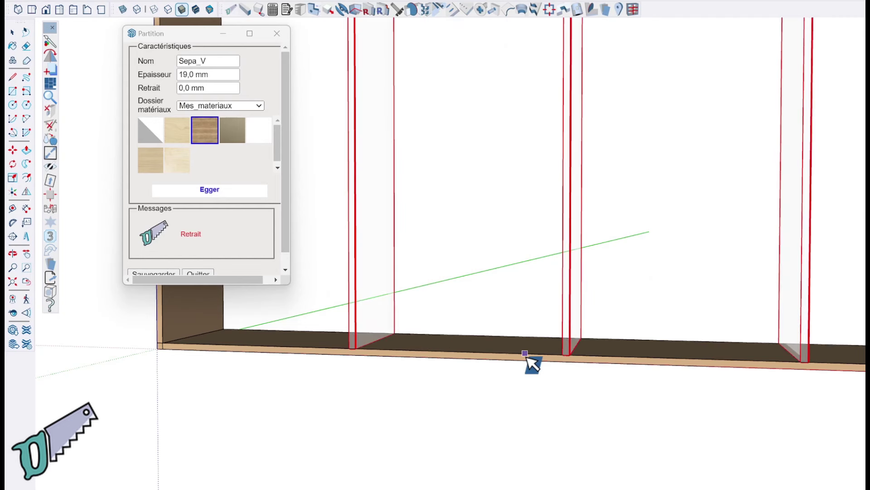
scroll(533, 362, "down", 5)
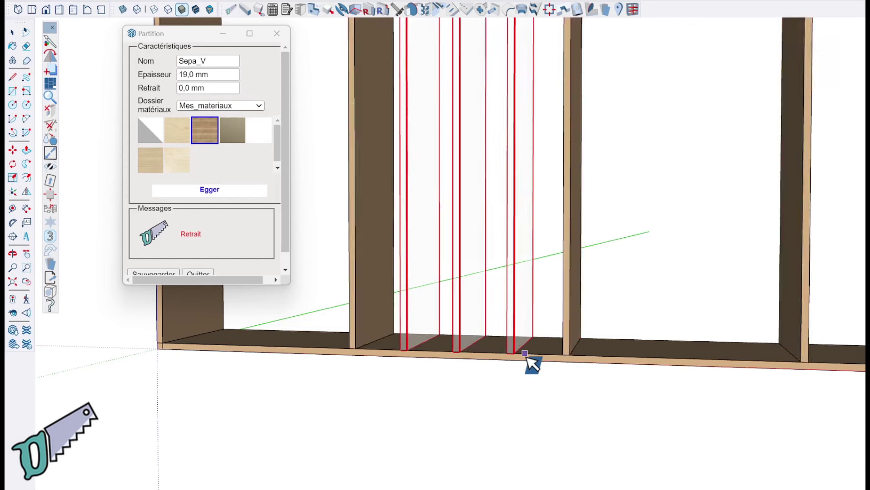
left_click(525, 359)
scroll(512, 372, "up", 4)
scroll(499, 390, "down", 1)
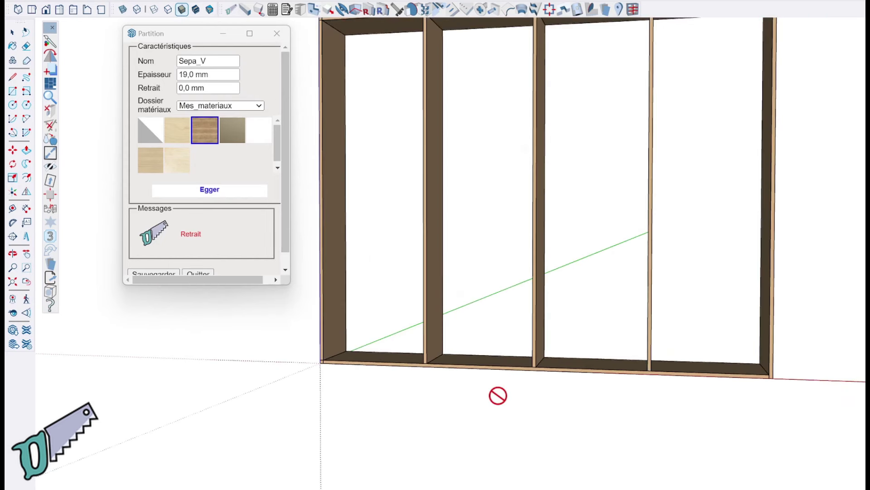
Step: Name the parts Etagere, with a 20 mm setback and the Mes_panneaux material folder
double_click(186, 61)
type("Etagere")
key("Tab")
key("Tab")
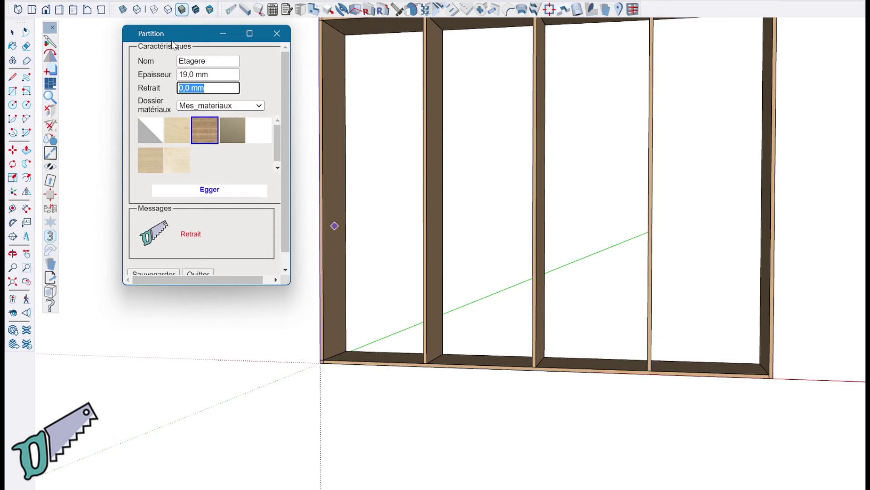
type("20")
key("Tab")
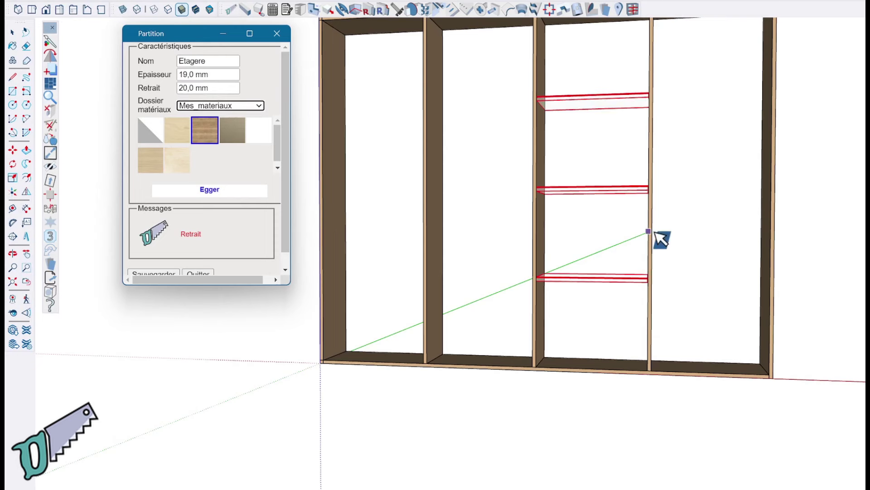
scroll(773, 251, "up", 1)
scroll(773, 251, "up", 2)
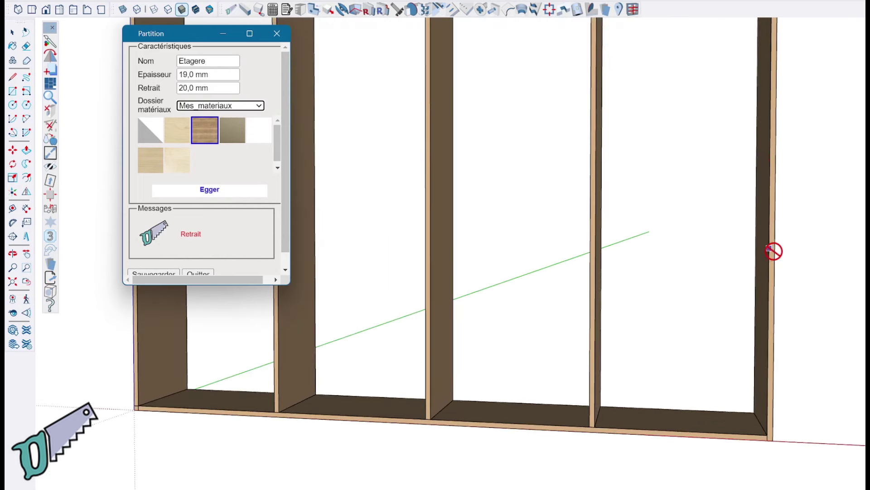
scroll(772, 253, "down", 1)
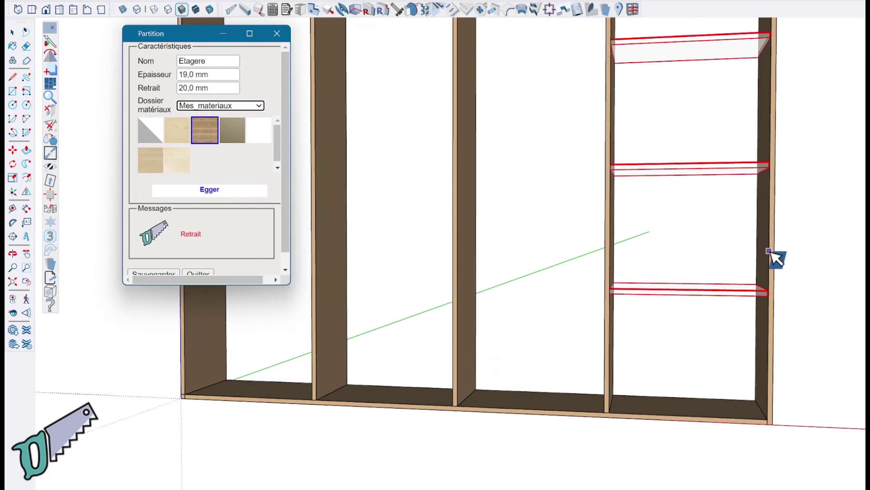
scroll(772, 253, "down", 1)
key("Down")
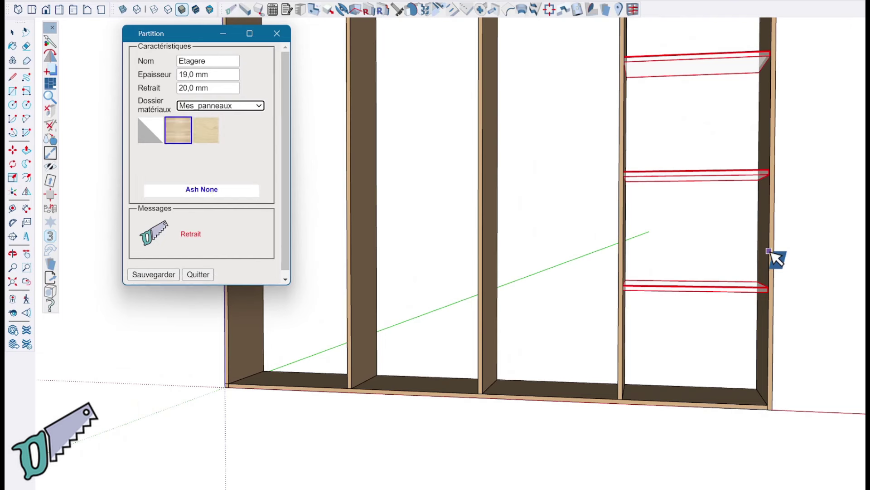
Step: Place five shelves in the right column and three in the third column
left_click(771, 252)
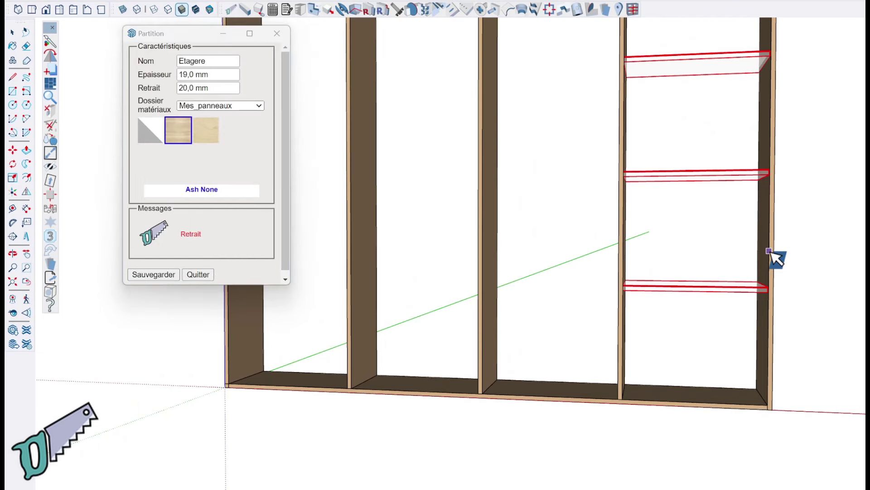
key("Right")
key("Right")
key("Right")
key("Right")
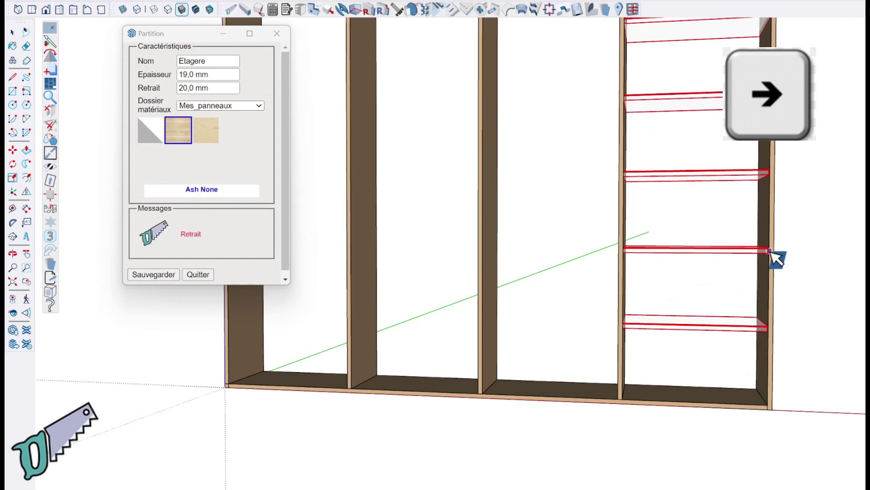
left_click(775, 256)
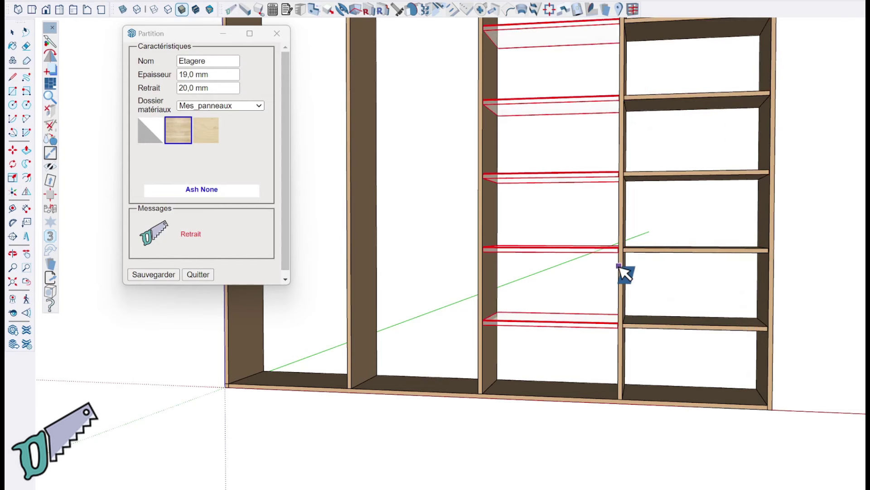
key("Left")
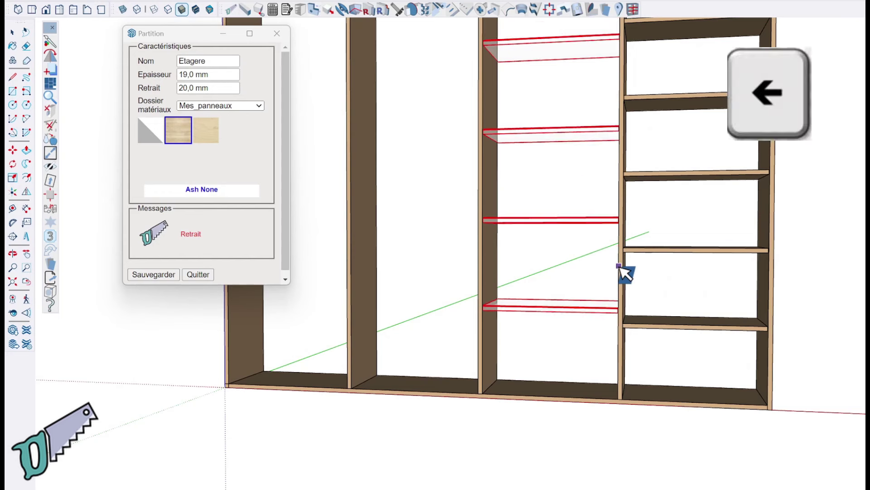
key("Left")
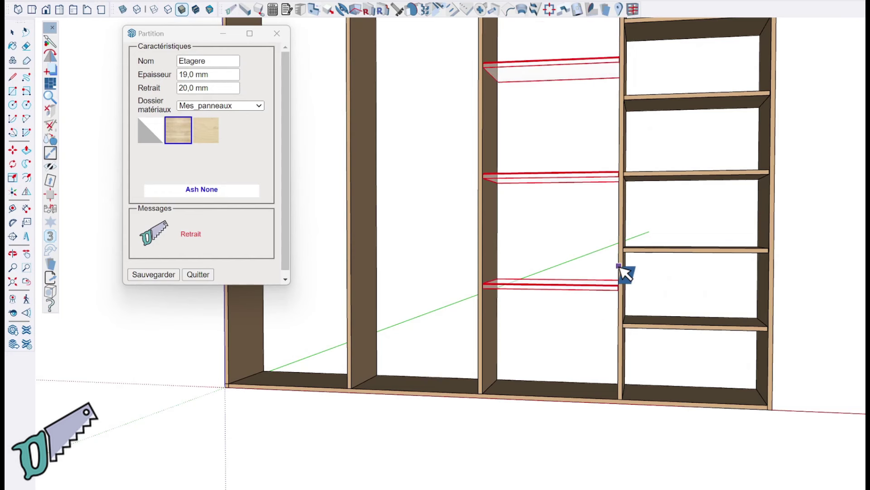
left_click(620, 267)
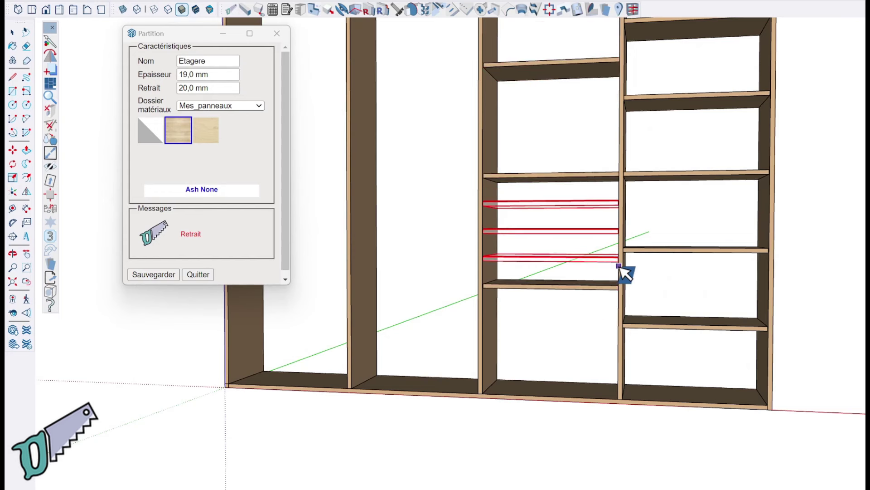
Step: Place six shelves in the second column and a single shelf in the left one
key("Right")
key("Right")
key("Right")
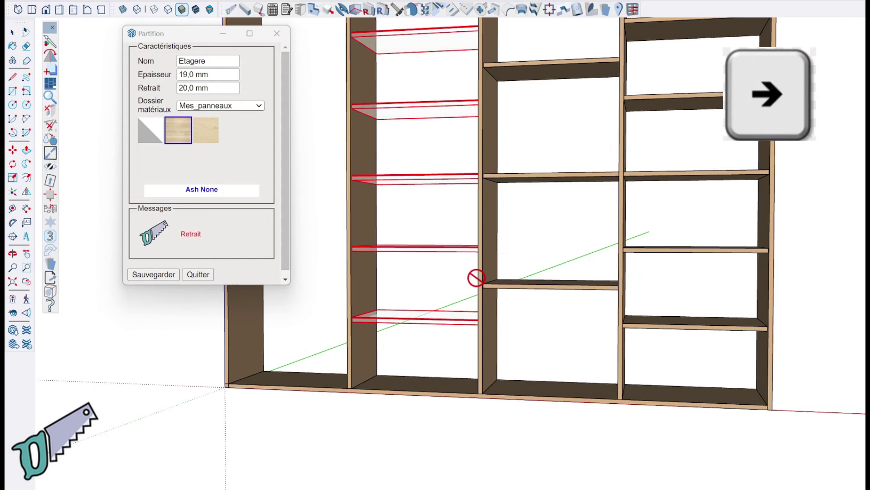
key("Right")
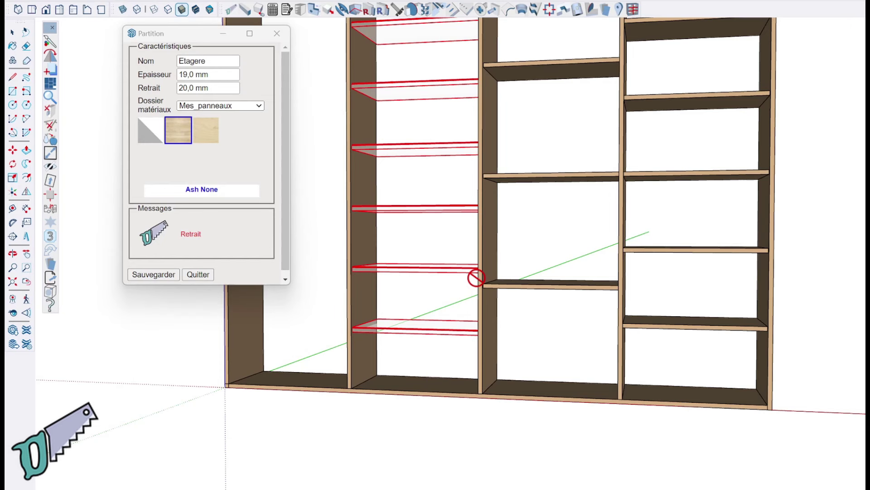
left_click(476, 278)
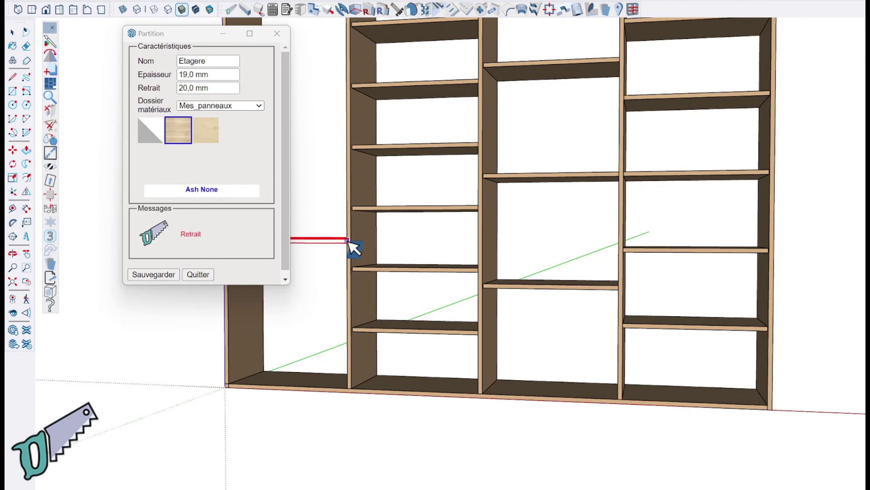
key("ctrl")
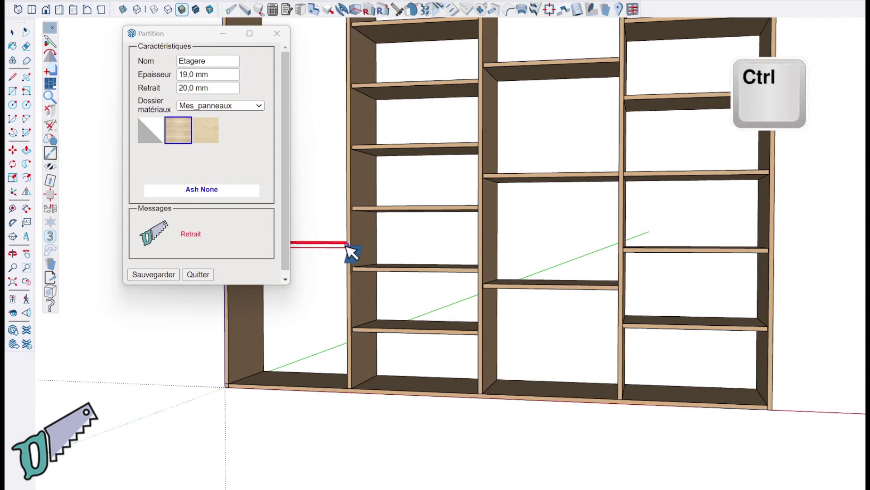
left_click(346, 246)
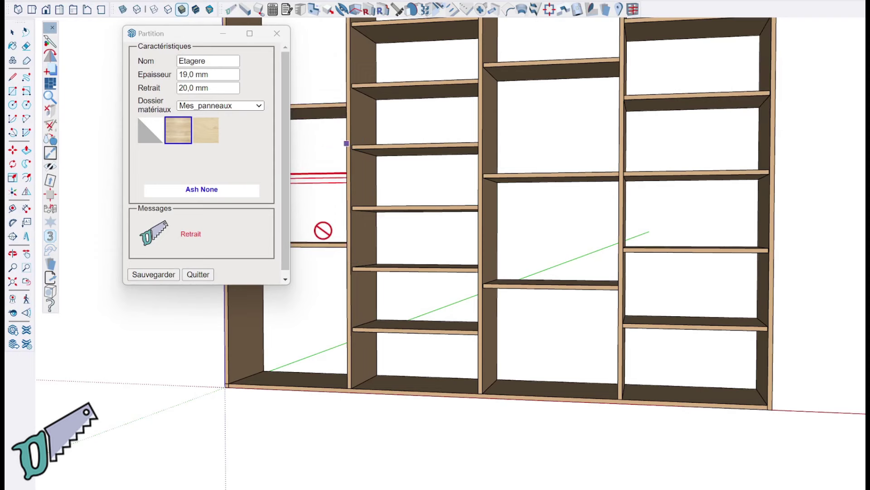
scroll(324, 230, "down", 2)
key("Escape")
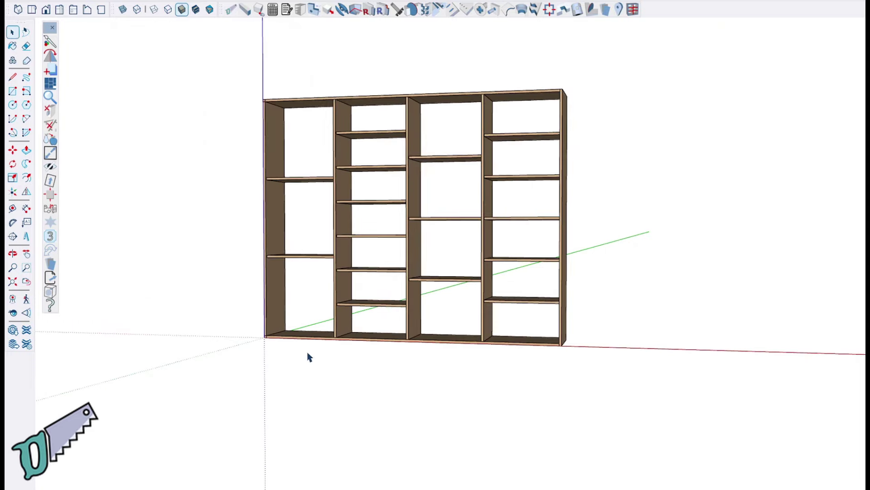
mouse_move(367, 392)
middle_mouse_down()
mouse_move(616, 411)
mouse_move(631, 470)
middle_mouse_up()
scroll(563, 298, "up", 3)
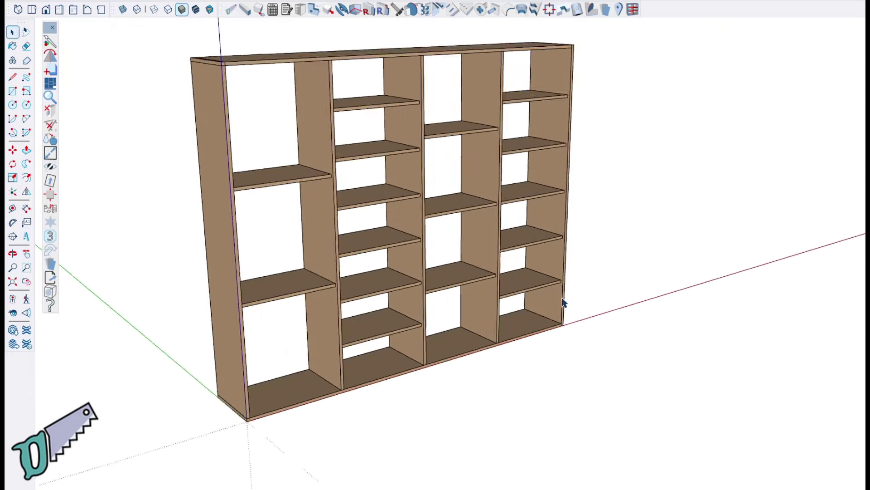
scroll(562, 296, "up", 3)
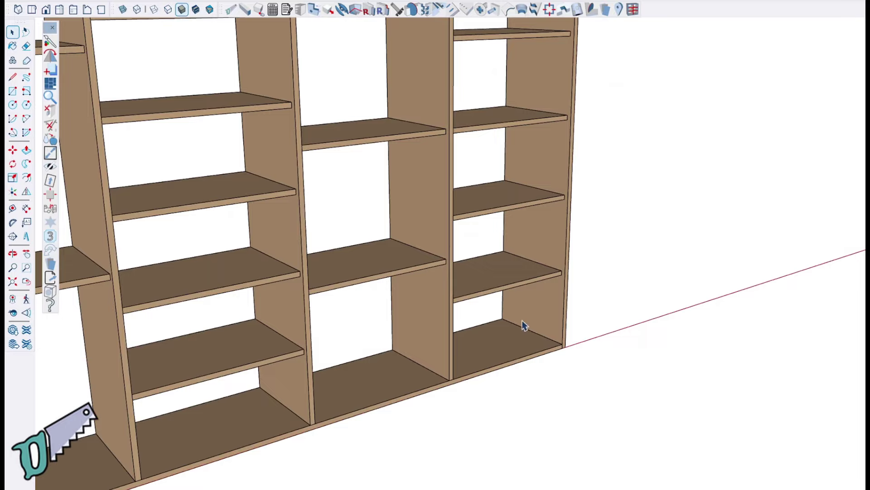
middle_click_drag(645, 312, 648, 312, "shift")
scroll(744, 311, "down", 3)
scroll(713, 320, "down", 3)
scroll(719, 317, "down", 3)
mouse_move(719, 317)
middle_mouse_down("shift")
mouse_move(601, 331)
mouse_move(327, 297)
mouse_move(573, 181)
middle_mouse_up("shift")
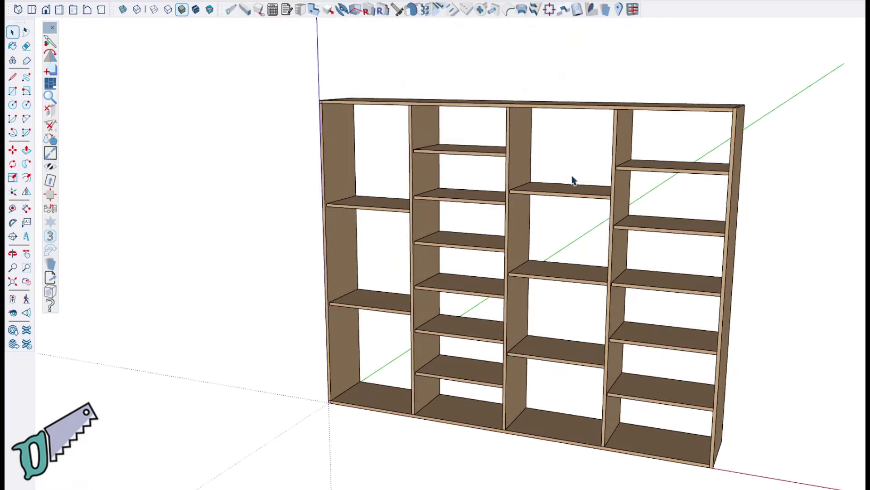
left_click(634, 10)
mouse_move(459, 261)
middle_mouse_down("shift")
mouse_move(388, 233)
mouse_move(411, 260)
middle_mouse_up("shift")
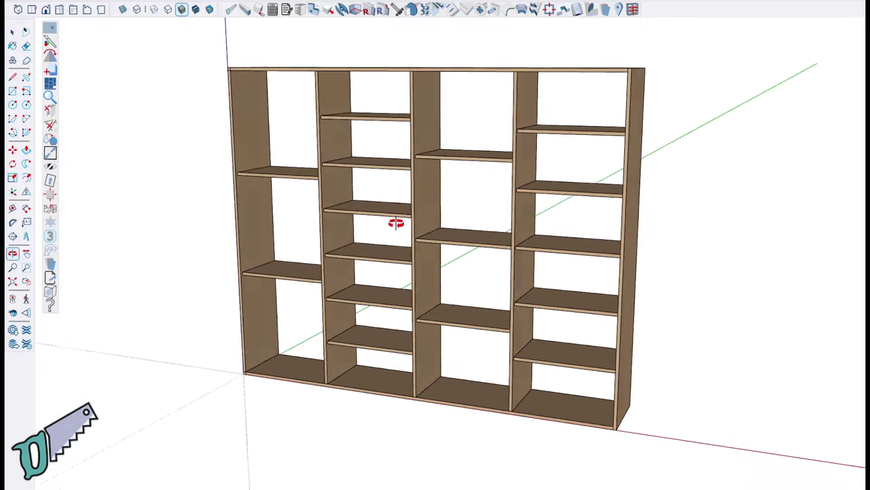